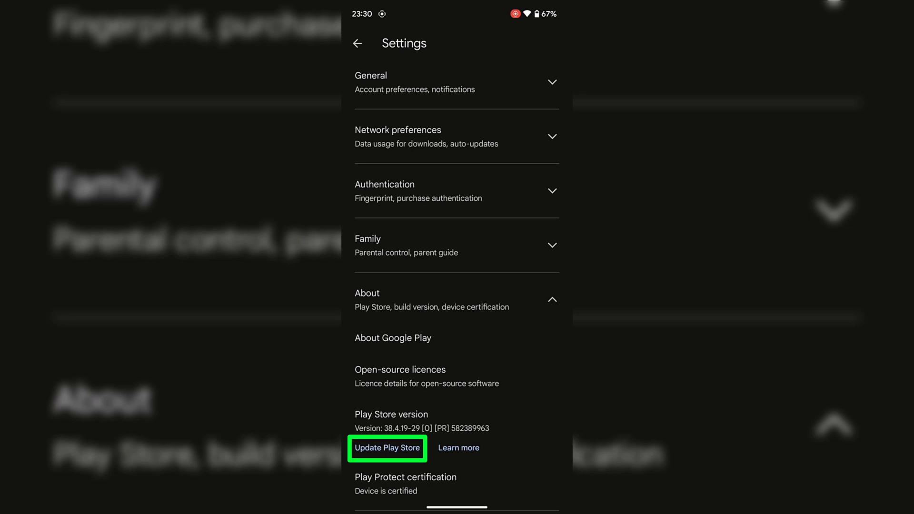
Run Update Play Store and dismiss the message that version 38.4.19-29 is up to date
left_click(387, 448)
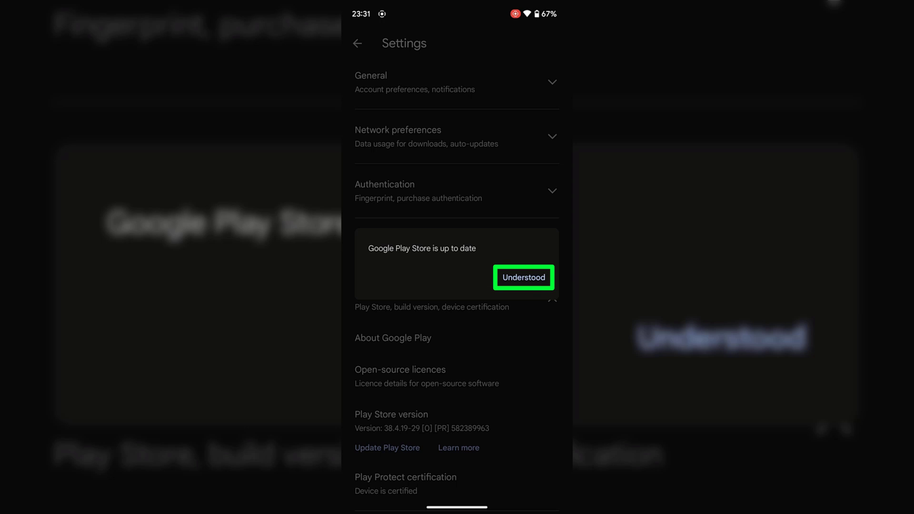
left_click(523, 277)
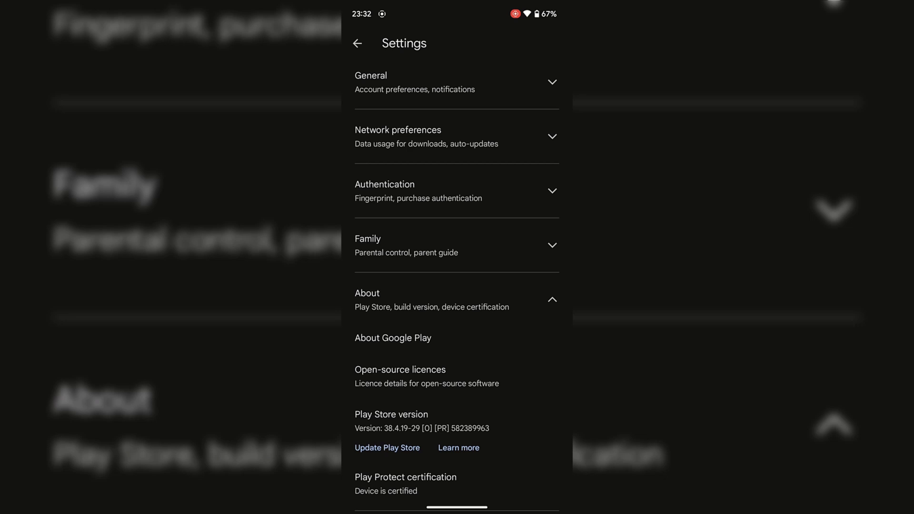
Swipe up from the navigation bar to leave Play Store settings for the home screen
left_click_drag(457, 507, 457, 321)
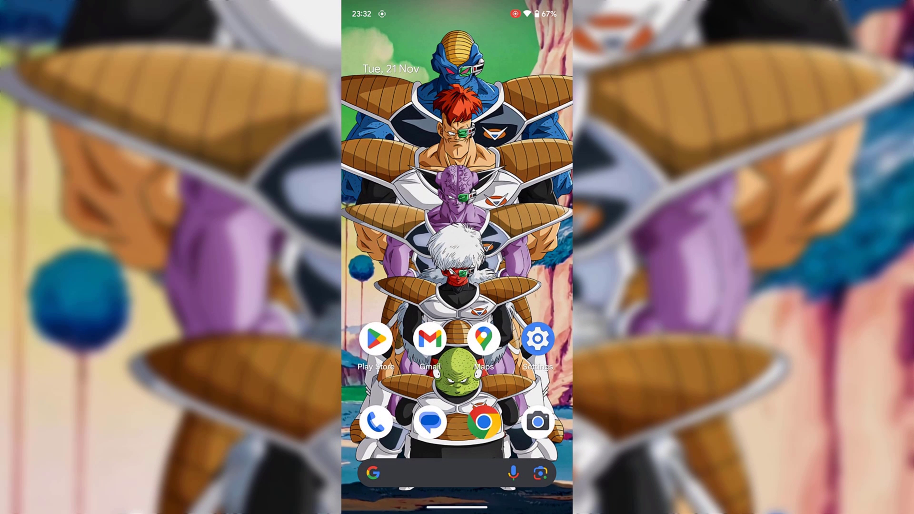